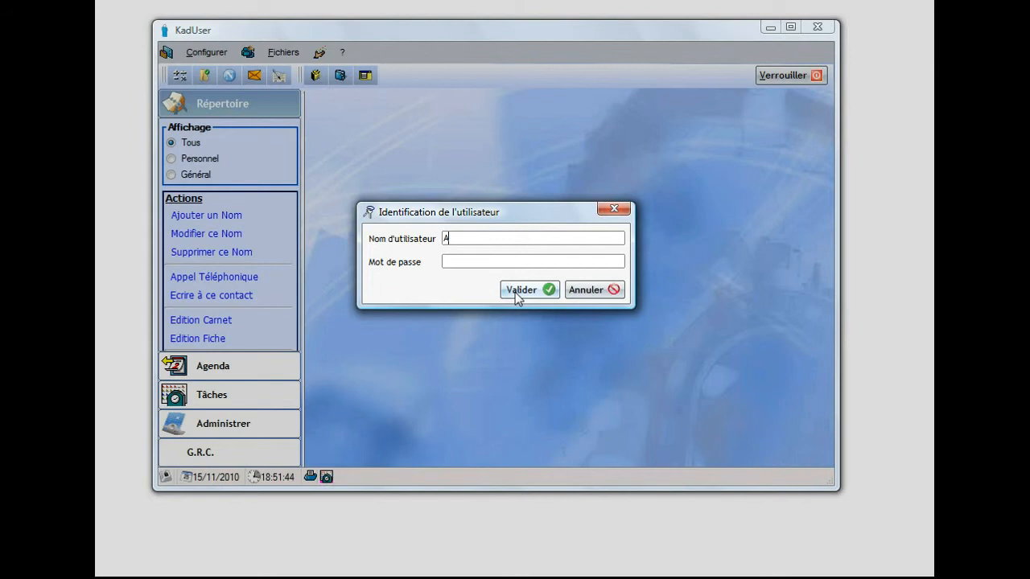
Log in as user A with the password field left blank
{"action": "left_click", "coordinate": [515, 291]}
{"action": "left_click", "coordinate": [211, 277]}
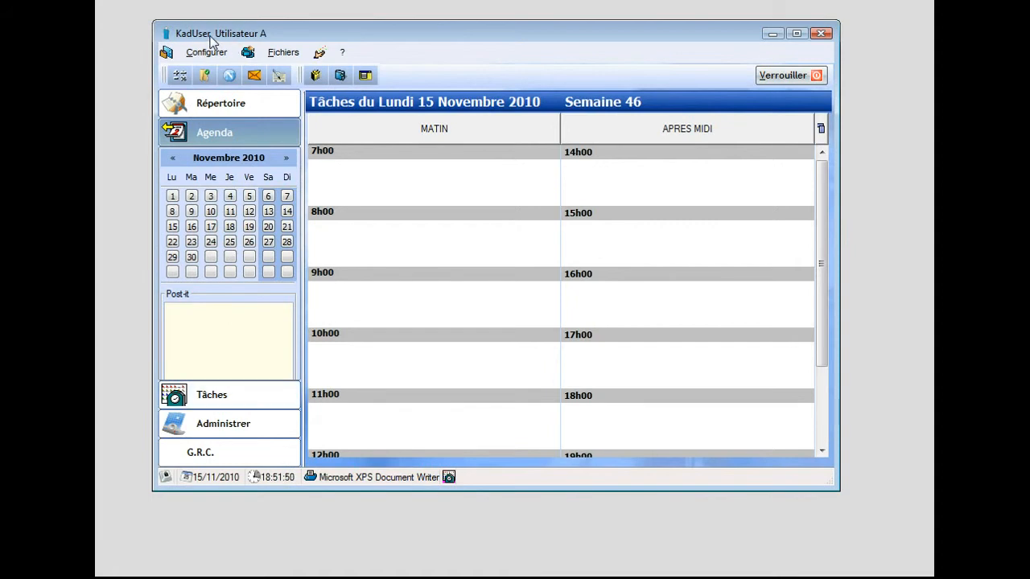
{"action": "left_click", "coordinate": [770, 34]}
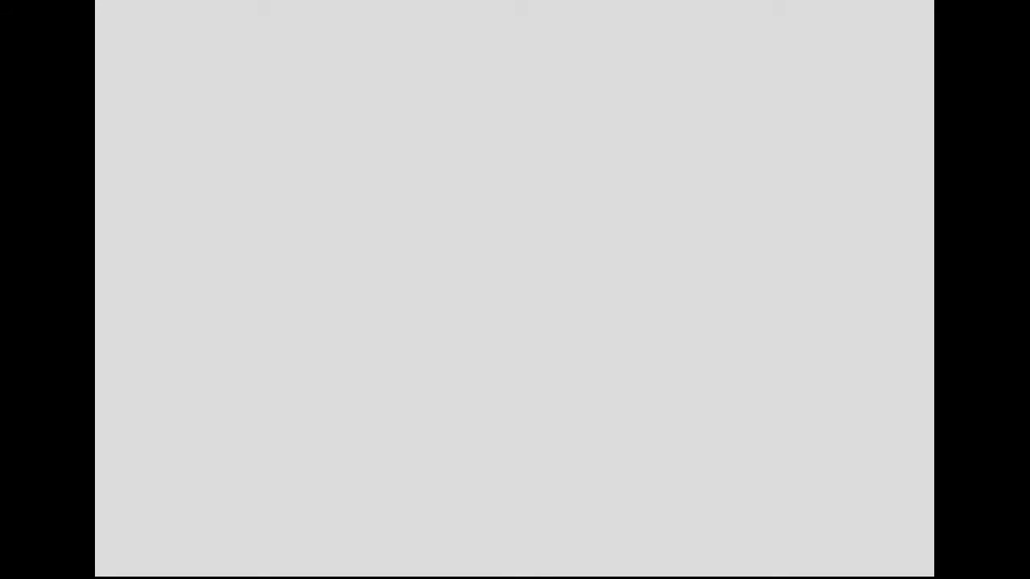
{"action": "key", "text": "alt+Tab"}
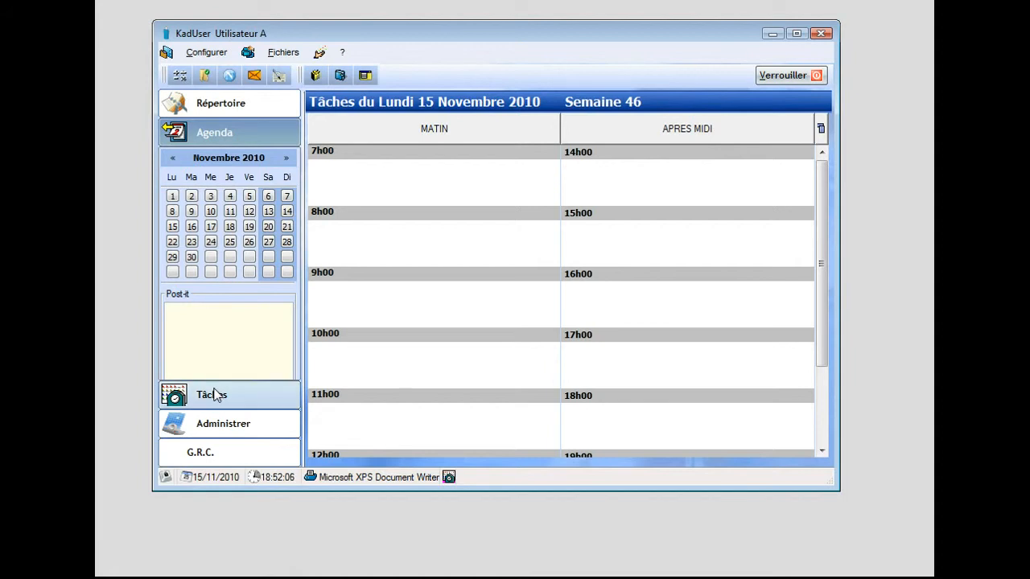
{"action": "left_click", "coordinate": [203, 55]}
{"action": "mouse_move", "coordinate": [208, 114]}
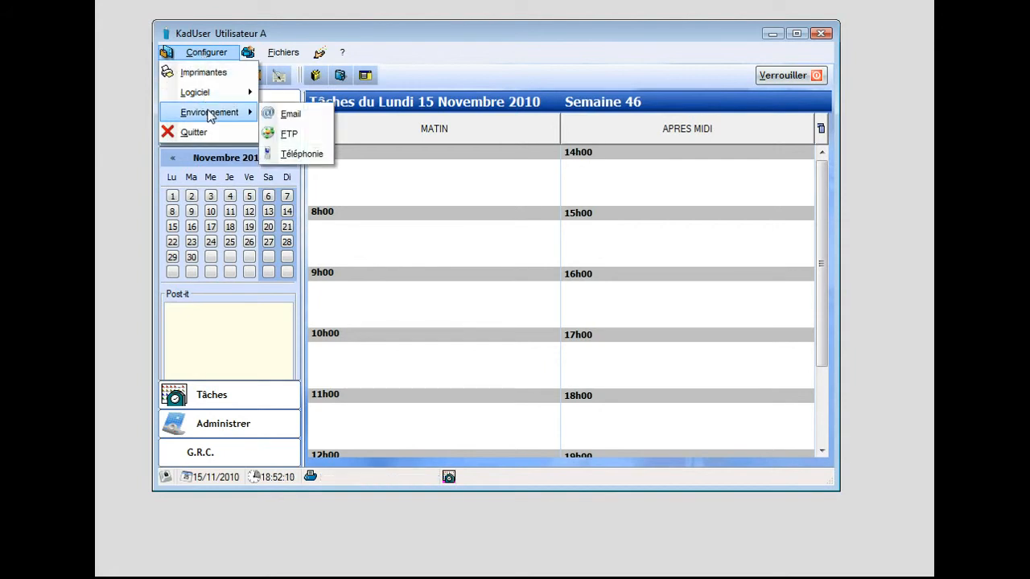
View the Sujets-Objets table and the Catégories table, closing each one after looking at it
{"action": "mouse_move", "coordinate": [268, 54]}
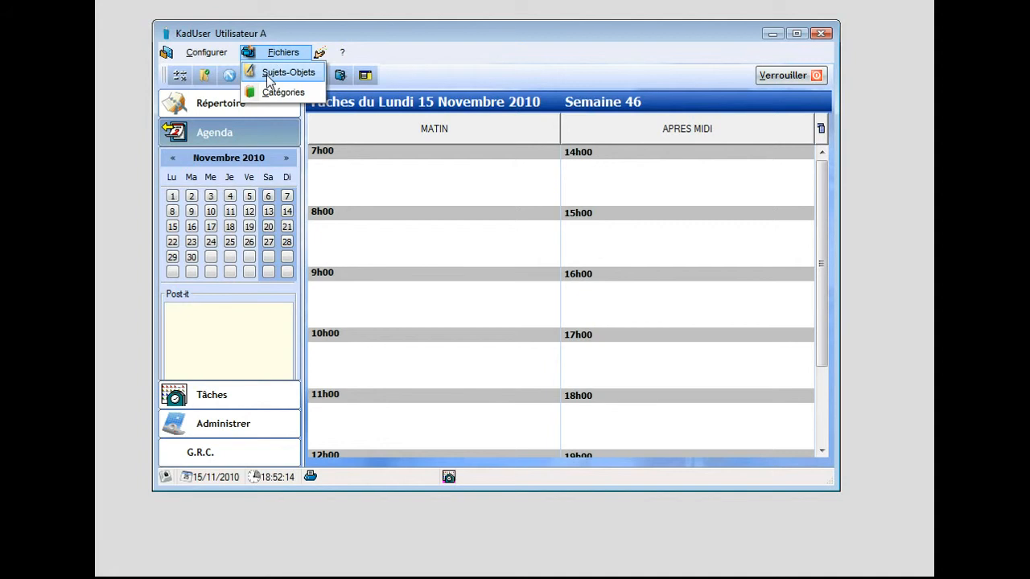
{"action": "left_click", "coordinate": [268, 79]}
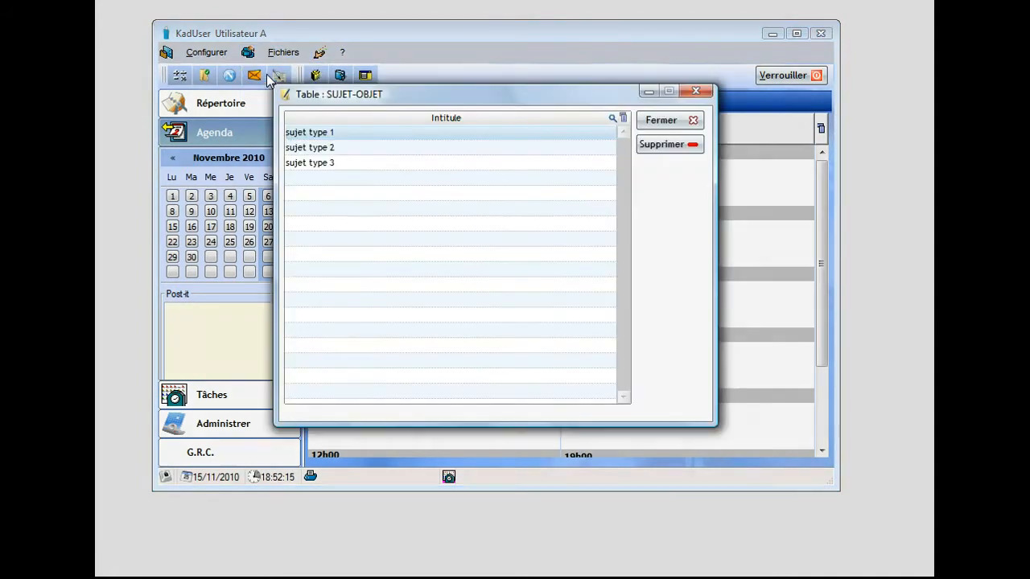
{"action": "left_click", "coordinate": [654, 123]}
{"action": "left_click", "coordinate": [282, 52]}
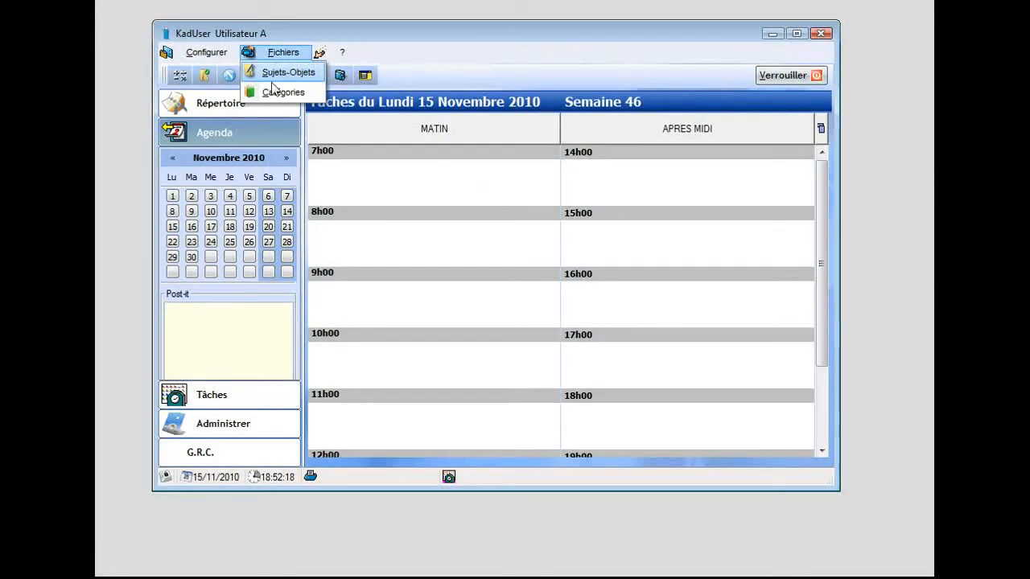
{"action": "left_click", "coordinate": [273, 94]}
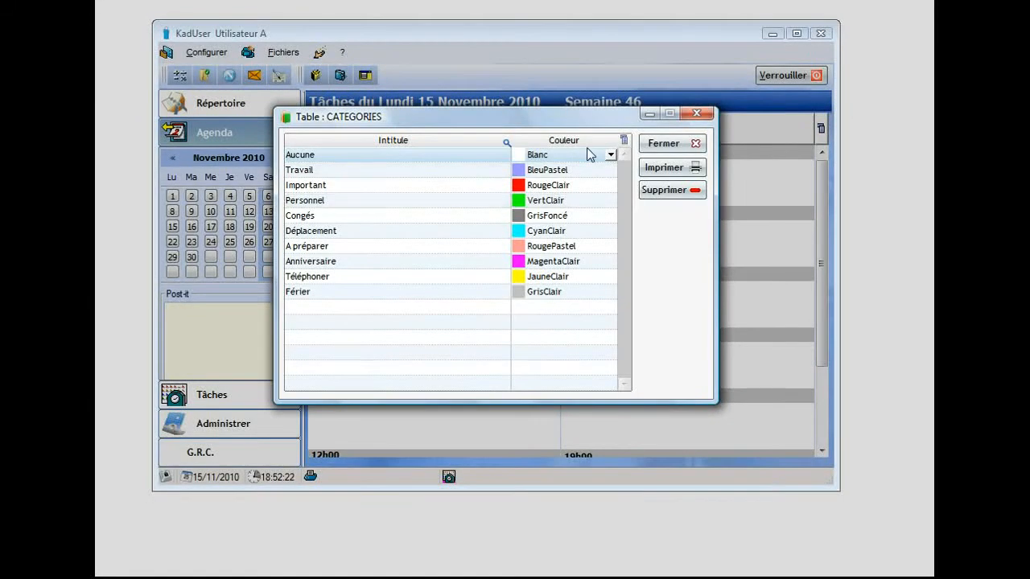
{"action": "left_click", "coordinate": [667, 143]}
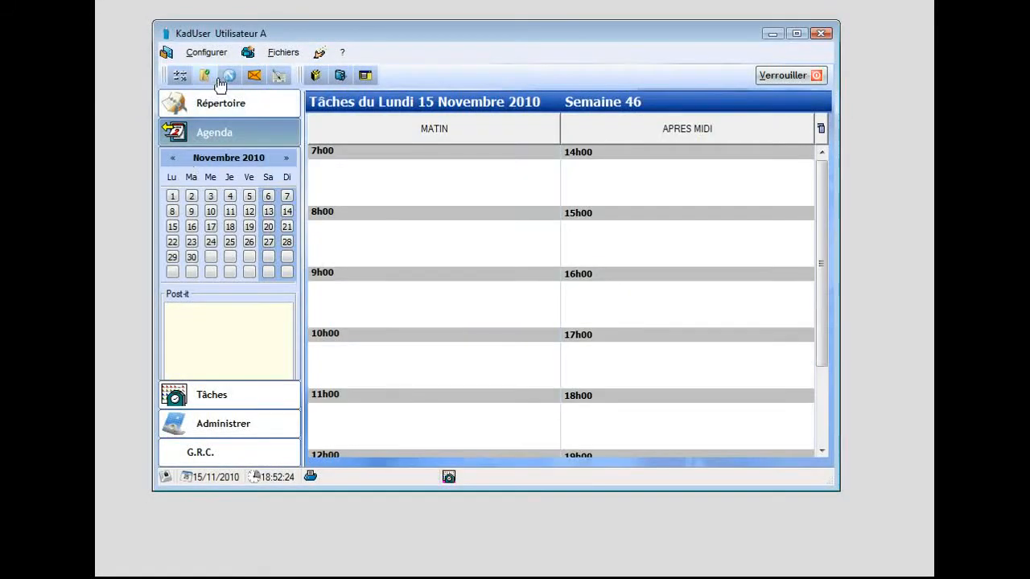
Look through the Répertoire, Agenda and Tâches sections one after another
{"action": "left_click", "coordinate": [220, 110]}
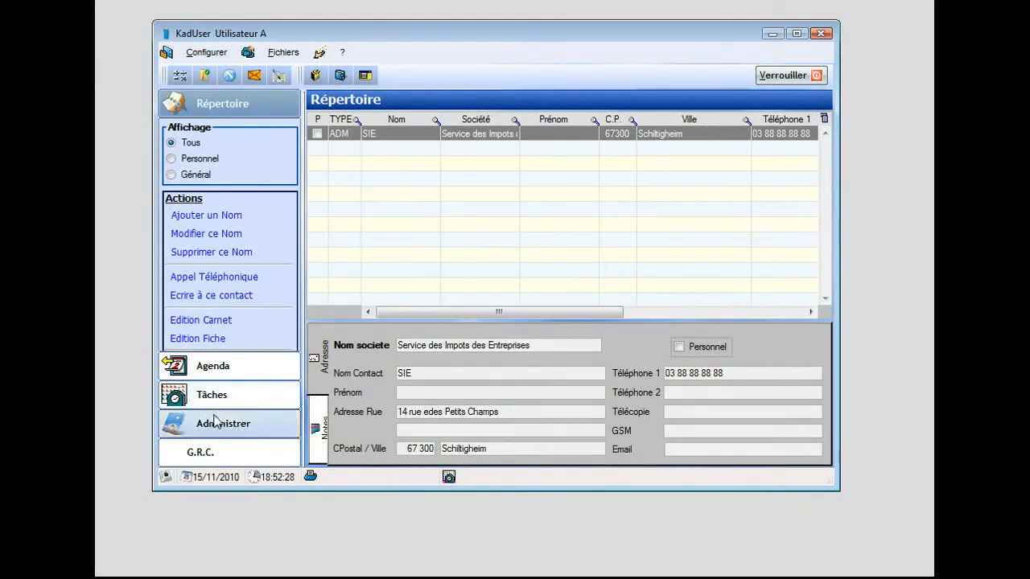
{"action": "left_click", "coordinate": [212, 368]}
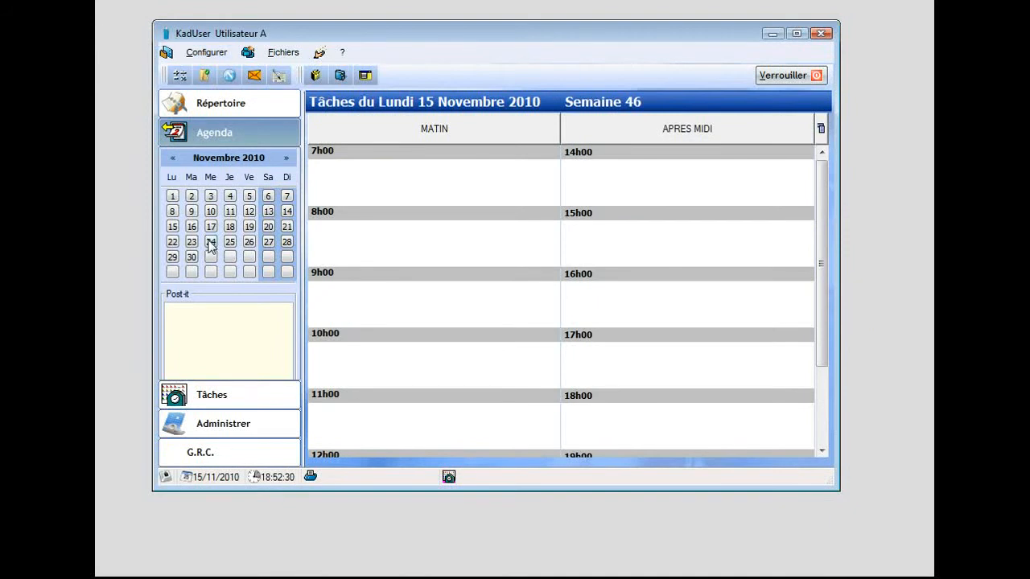
{"action": "left_click", "coordinate": [213, 403]}
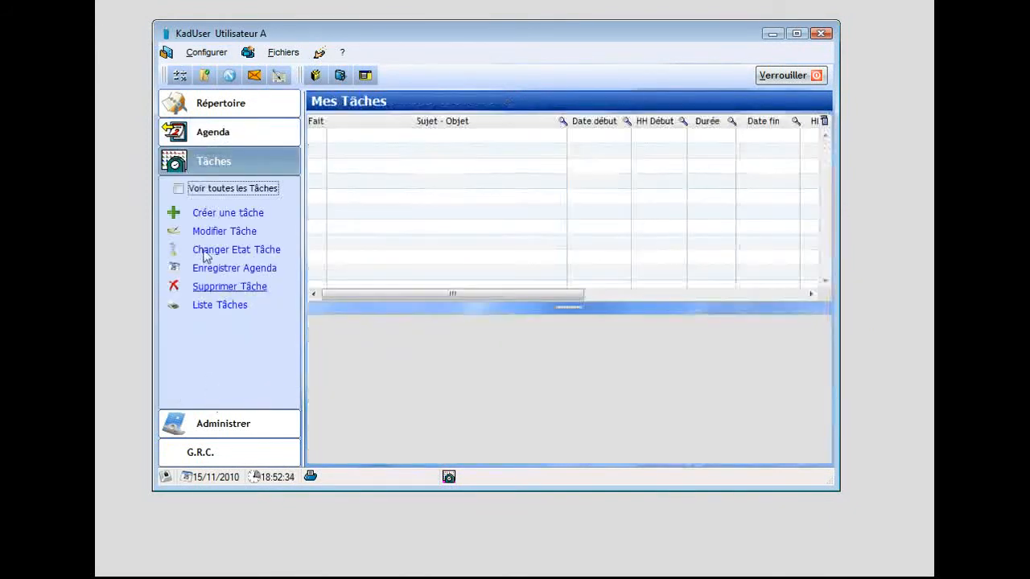
Toggle the display of all tasks on and off, and try to print the task list
{"action": "left_click", "coordinate": [180, 192]}
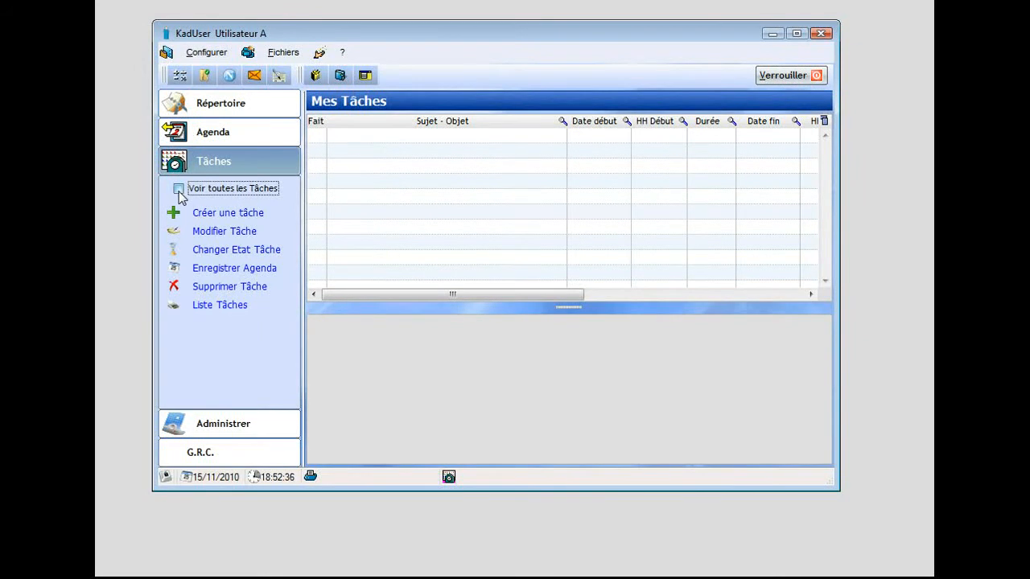
{"action": "left_click", "coordinate": [179, 192]}
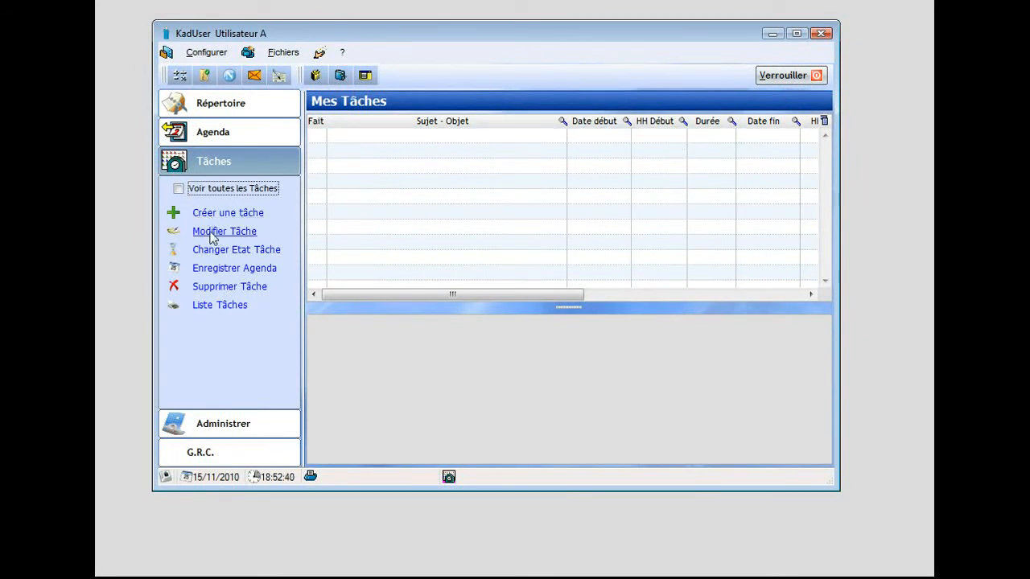
{"action": "left_click", "coordinate": [213, 312]}
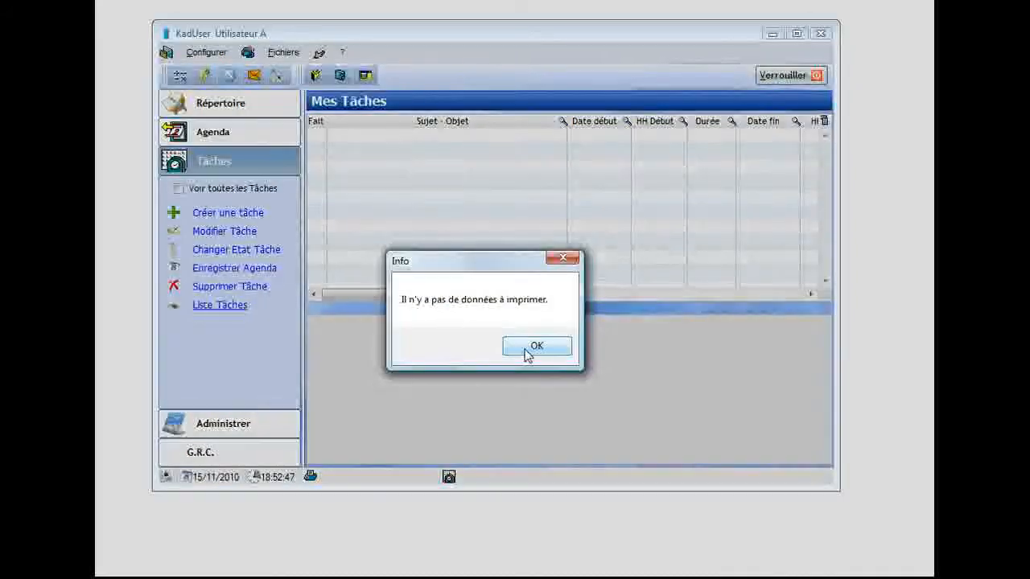
{"action": "left_click", "coordinate": [528, 354]}
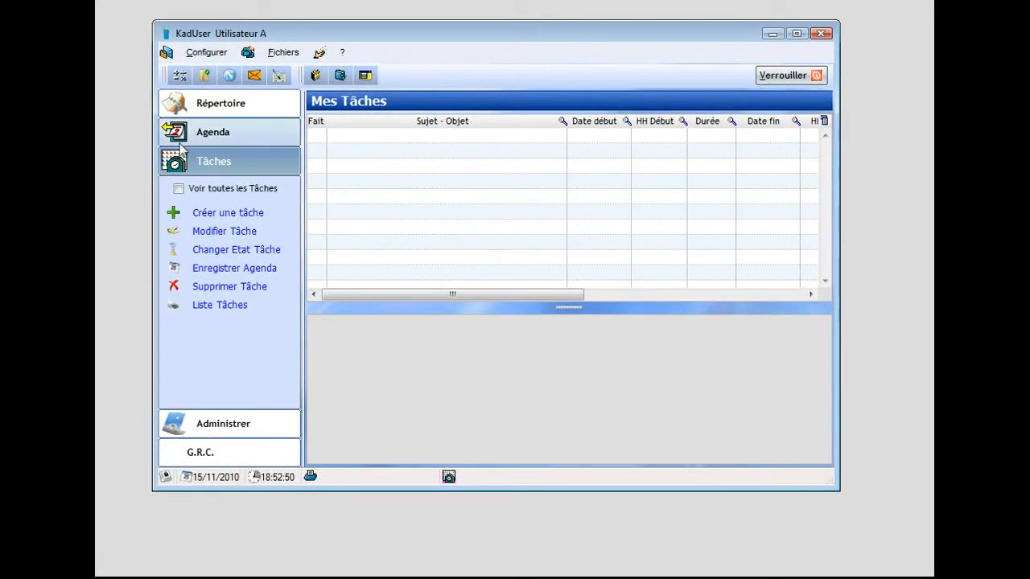
Display the list of tasks in progress for all users from the administration section
{"action": "left_click", "coordinate": [243, 426]}
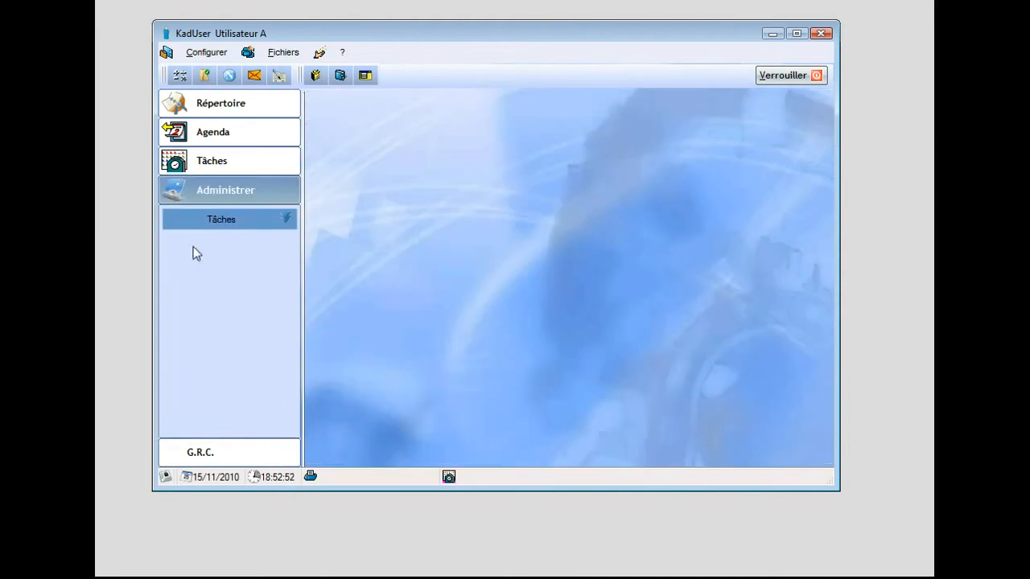
{"action": "left_click", "coordinate": [237, 226]}
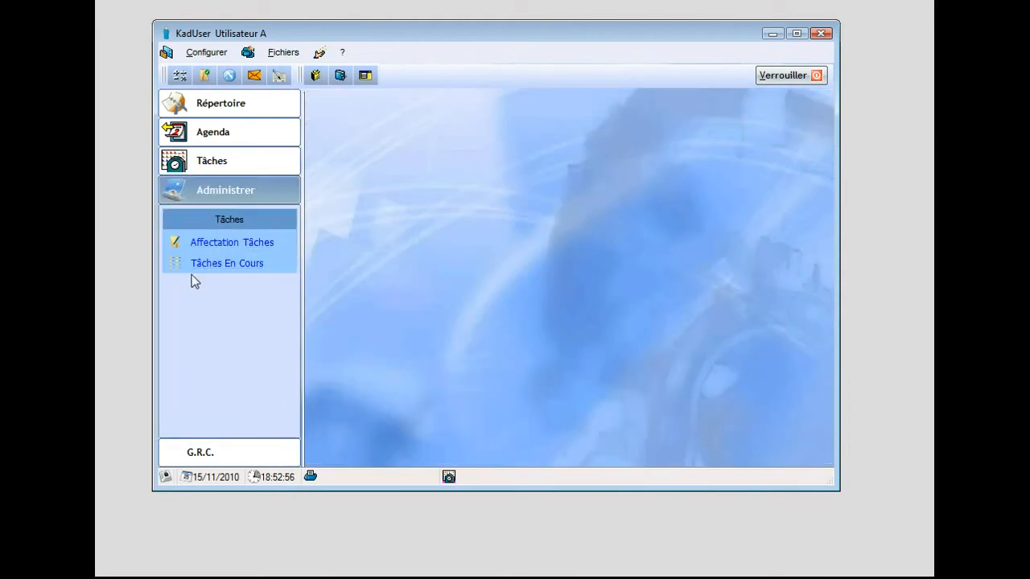
{"action": "left_click", "coordinate": [210, 269]}
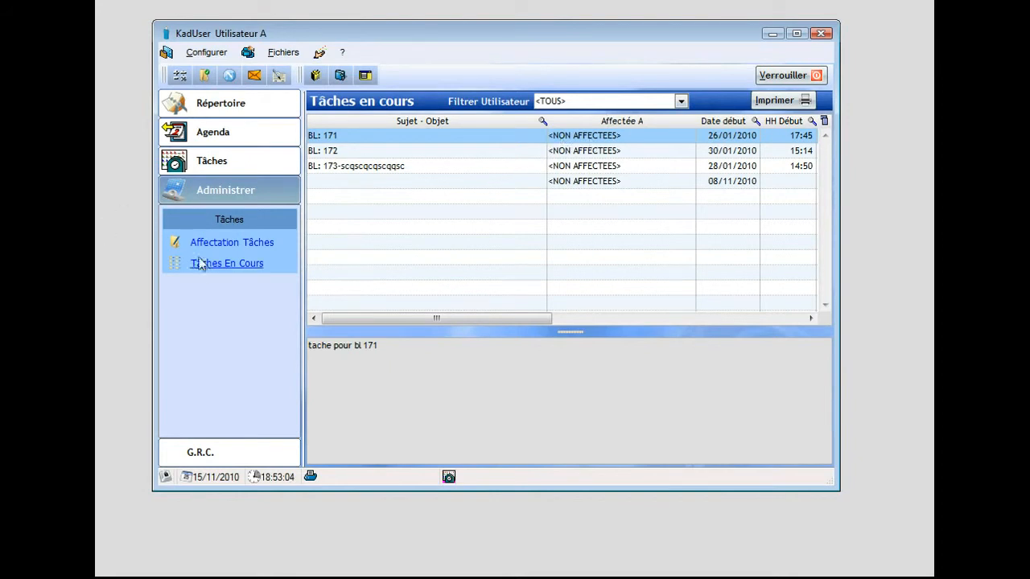
Open the task BL: 171 for editing from the unassigned tasks and set Entreprise Dutreuil as the company concerned
{"action": "left_click", "coordinate": [223, 242]}
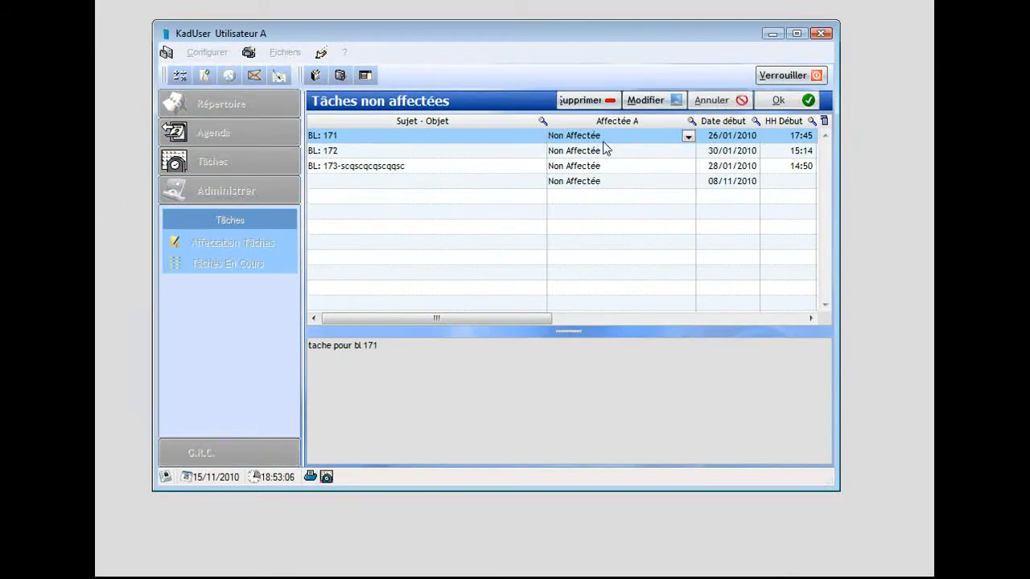
{"action": "left_click", "coordinate": [687, 138]}
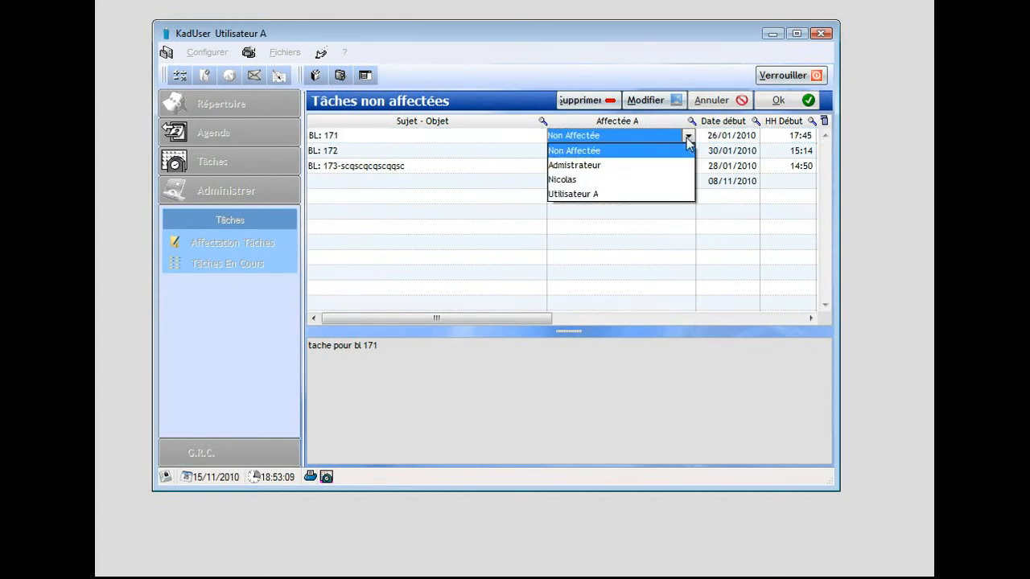
{"action": "left_click", "coordinate": [636, 134]}
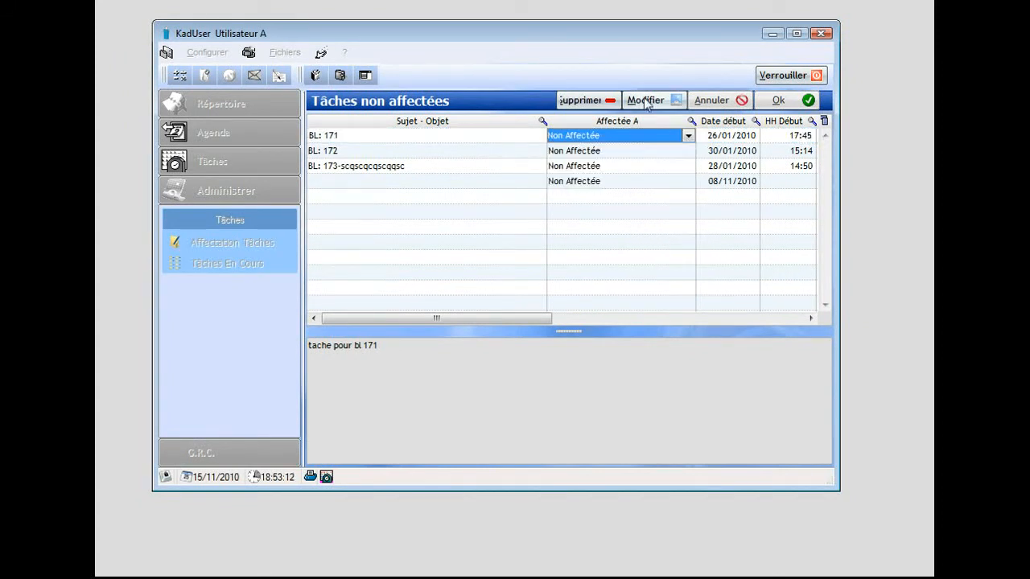
{"action": "left_click", "coordinate": [656, 100]}
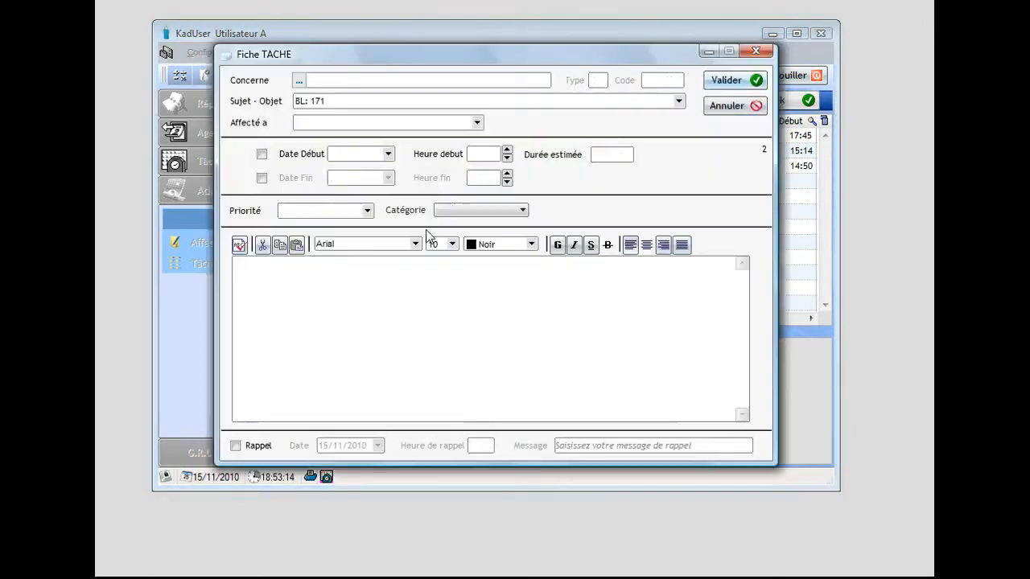
{"action": "left_click", "coordinate": [299, 81]}
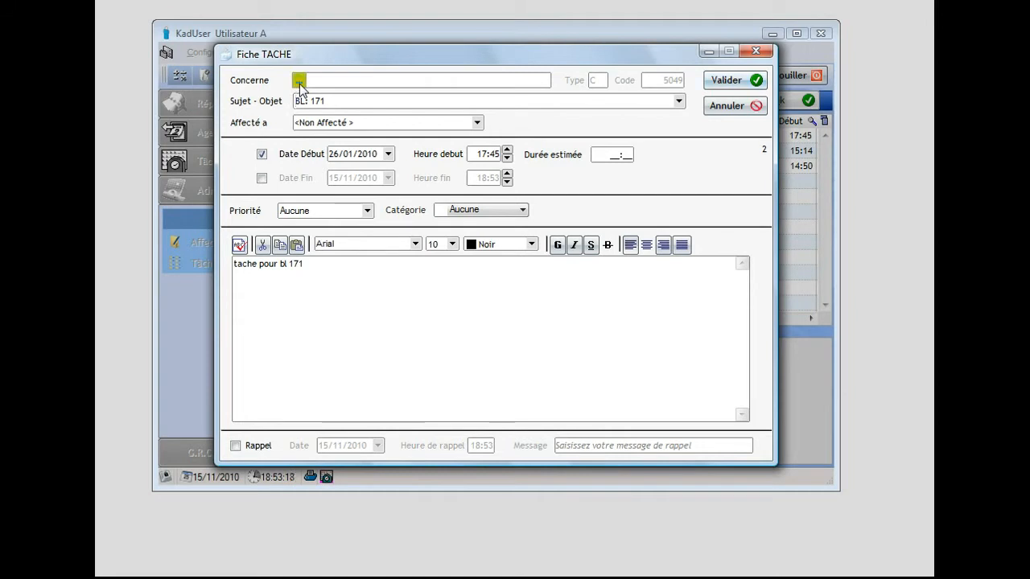
{"action": "double_click", "coordinate": [374, 226]}
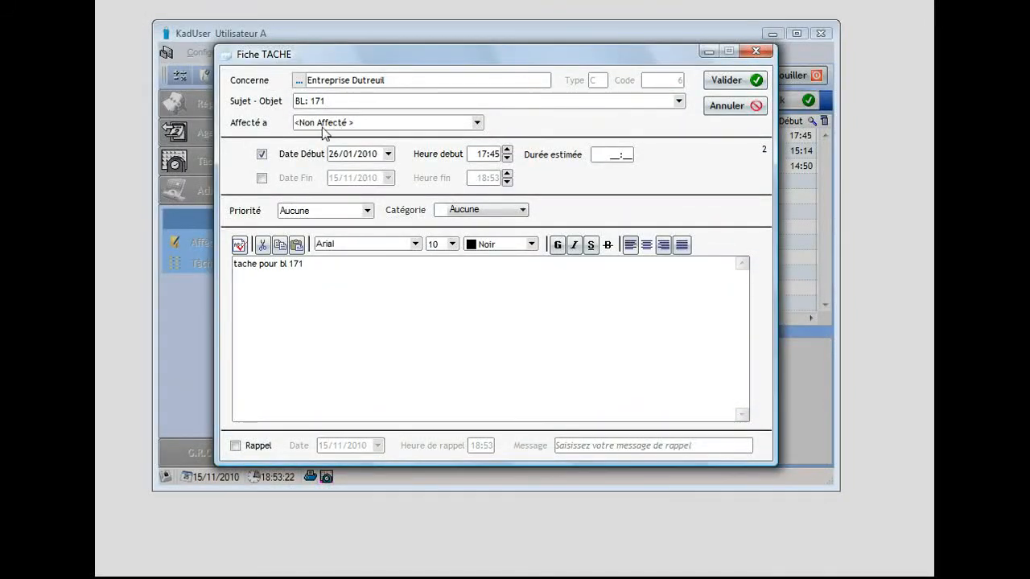
Assign task BL: 171 to user A, save its record and validate the task assignments
{"action": "left_click", "coordinate": [477, 123]}
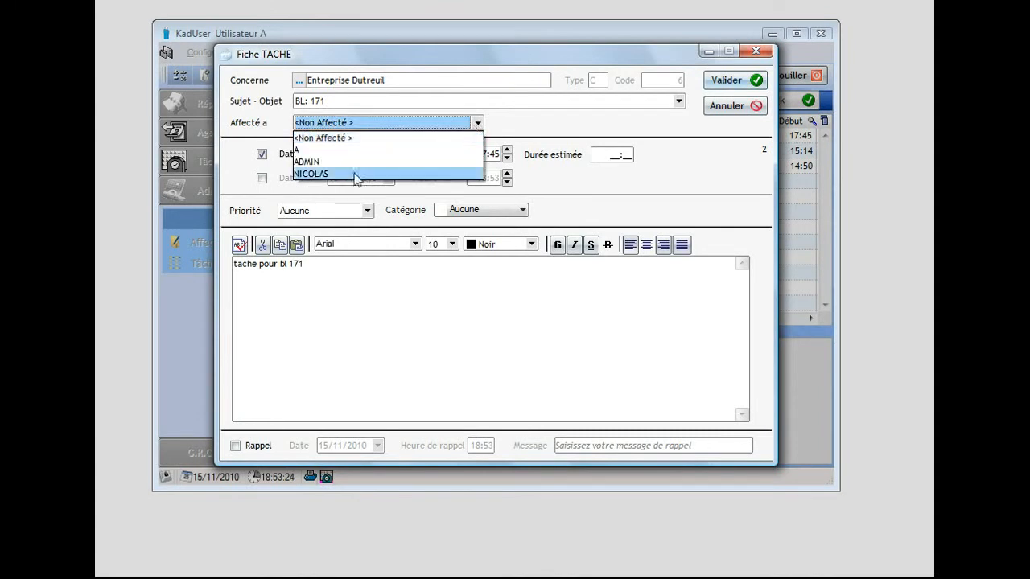
{"action": "left_click", "coordinate": [363, 161]}
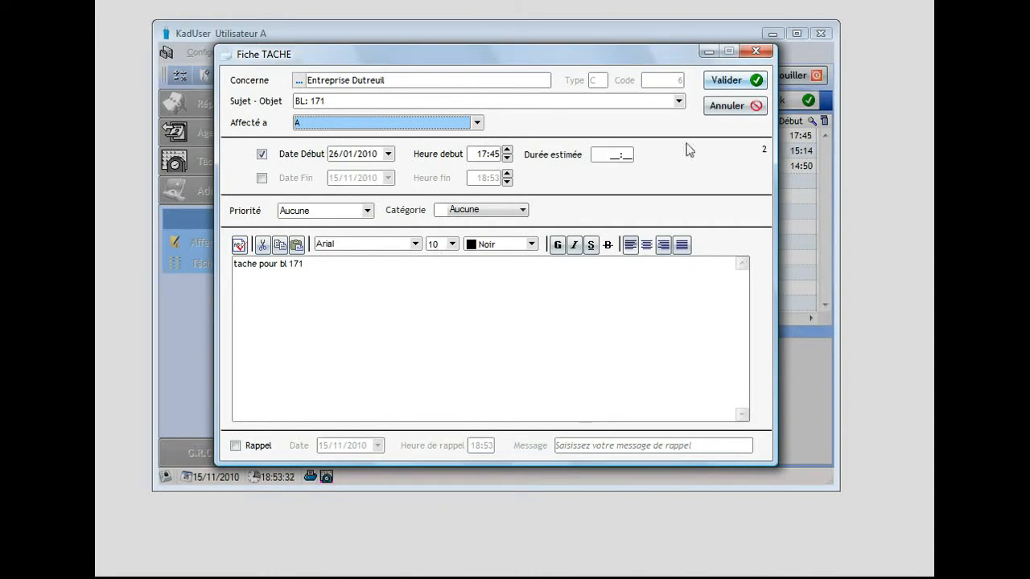
{"action": "left_click", "coordinate": [723, 82]}
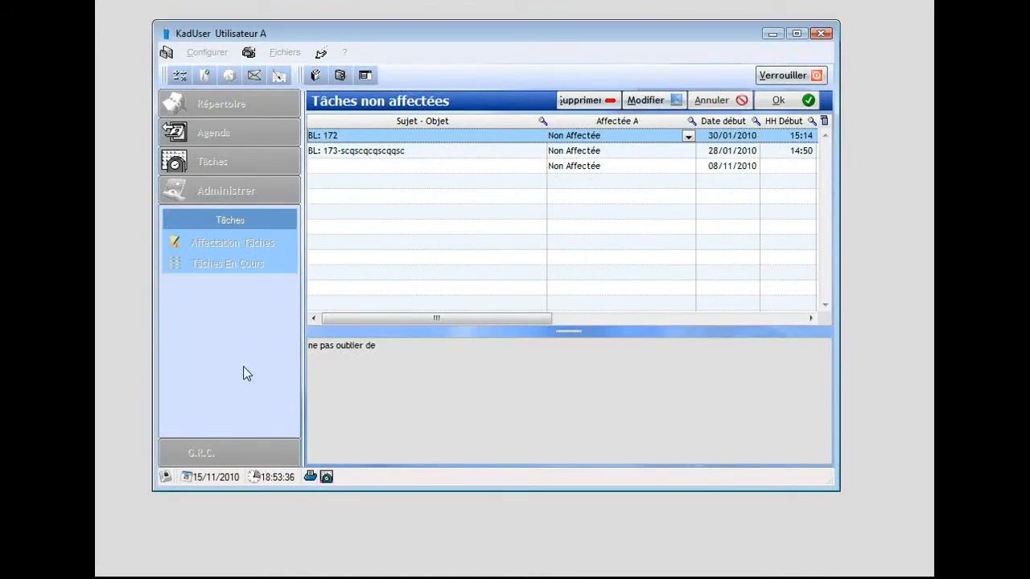
{"action": "left_click", "coordinate": [777, 102]}
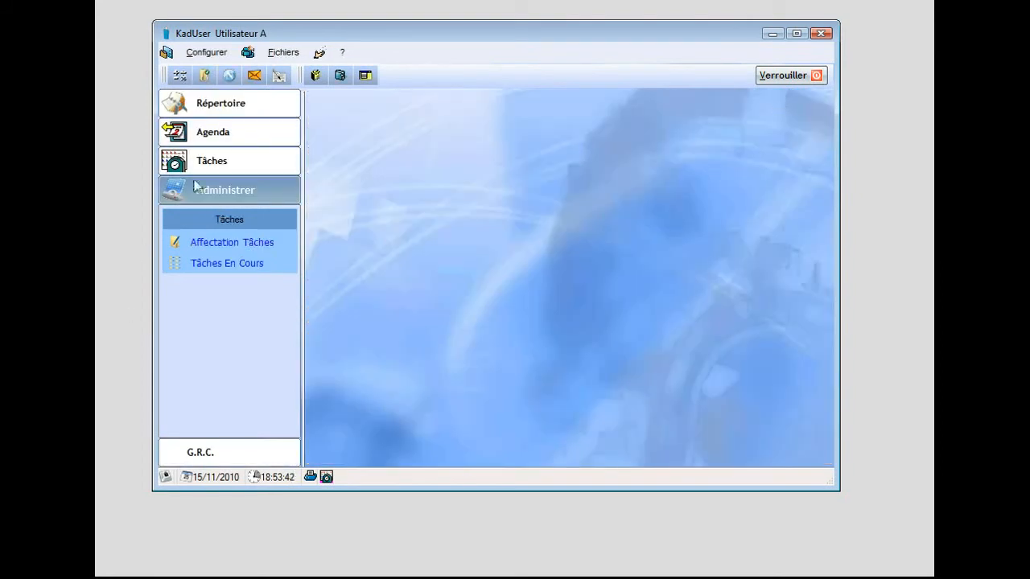
Review the record of task BL: 171 from user A's own task list and close it
{"action": "left_click", "coordinate": [223, 161]}
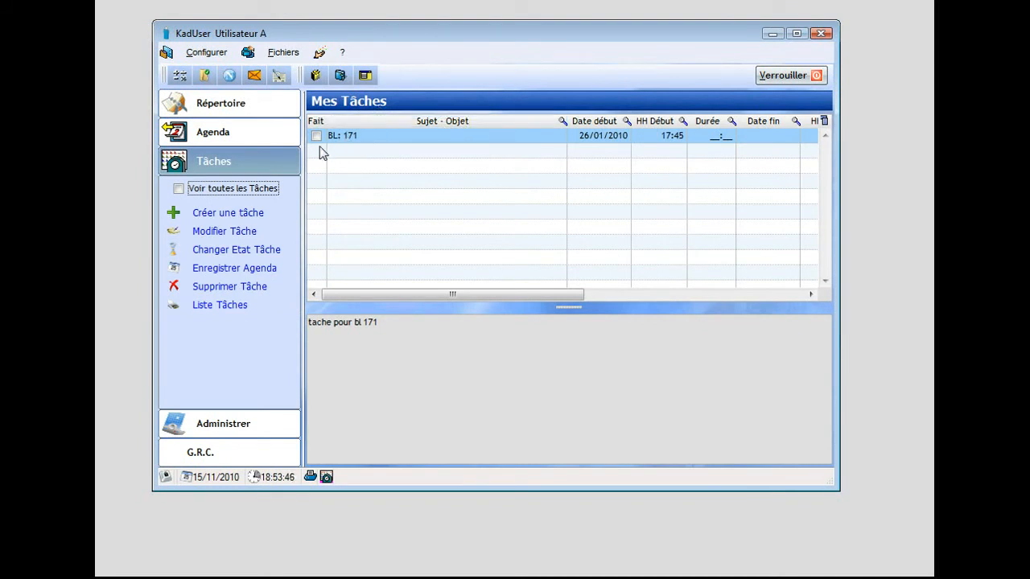
{"action": "left_click", "coordinate": [358, 138]}
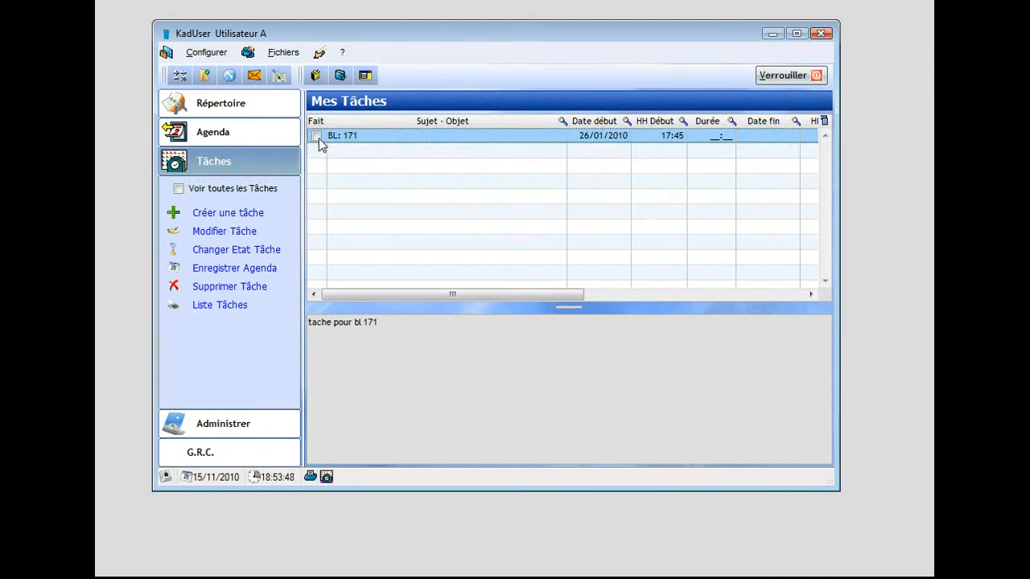
{"action": "left_click", "coordinate": [222, 233]}
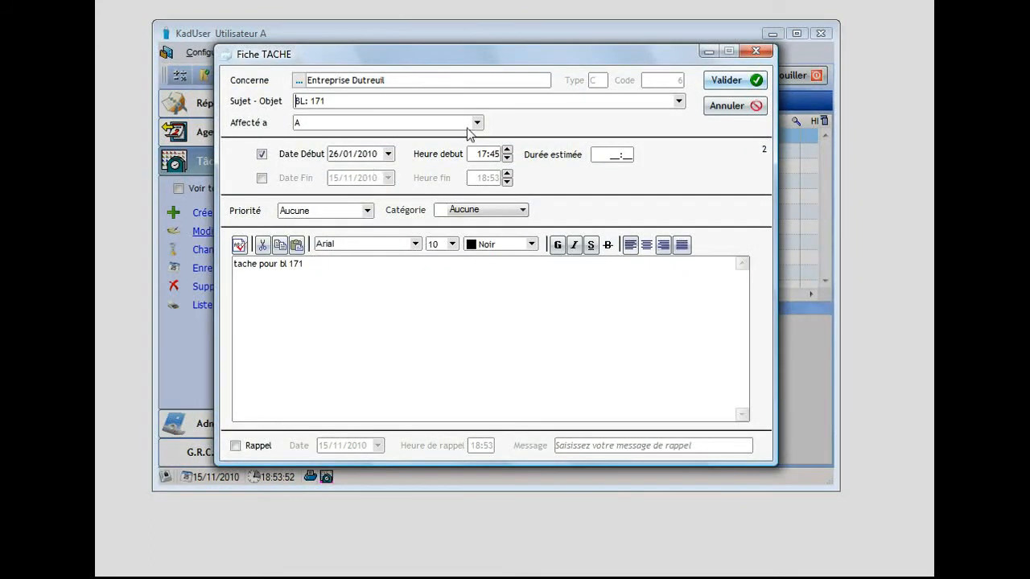
{"action": "left_click", "coordinate": [724, 82]}
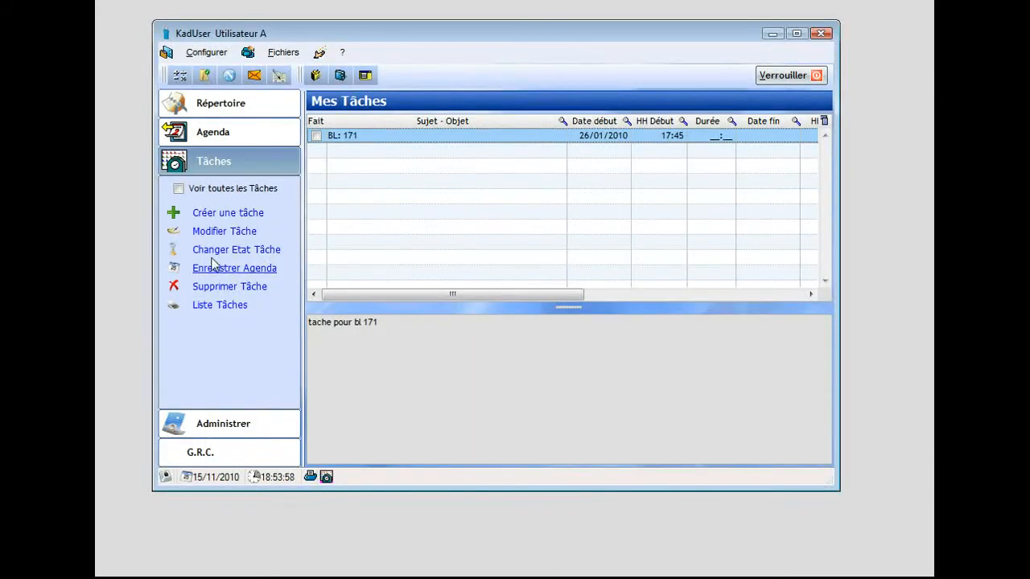
Change the state of task BL: 171 to done and display all tasks, including completed ones
{"action": "left_click", "coordinate": [230, 249]}
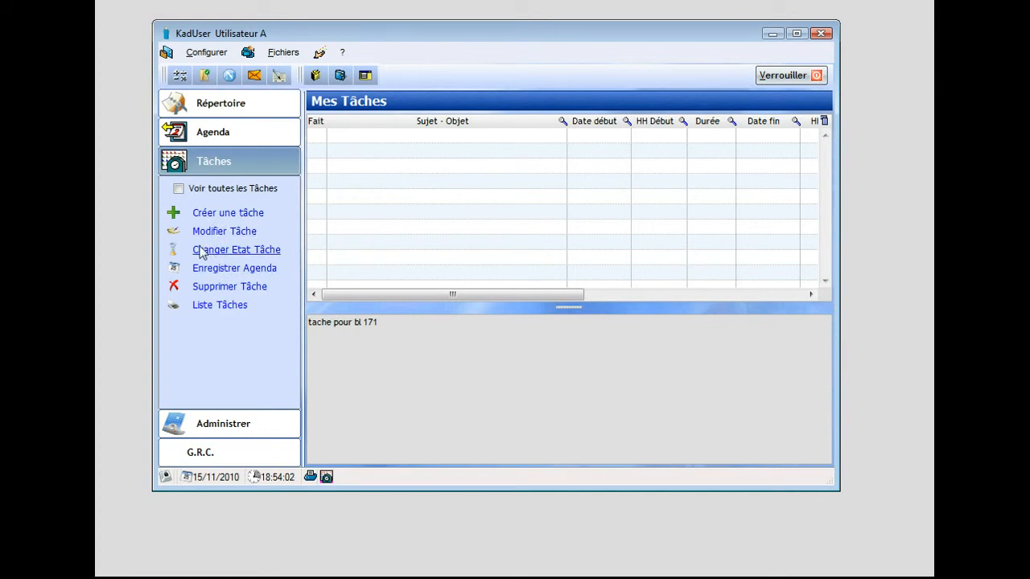
{"action": "left_click", "coordinate": [179, 188]}
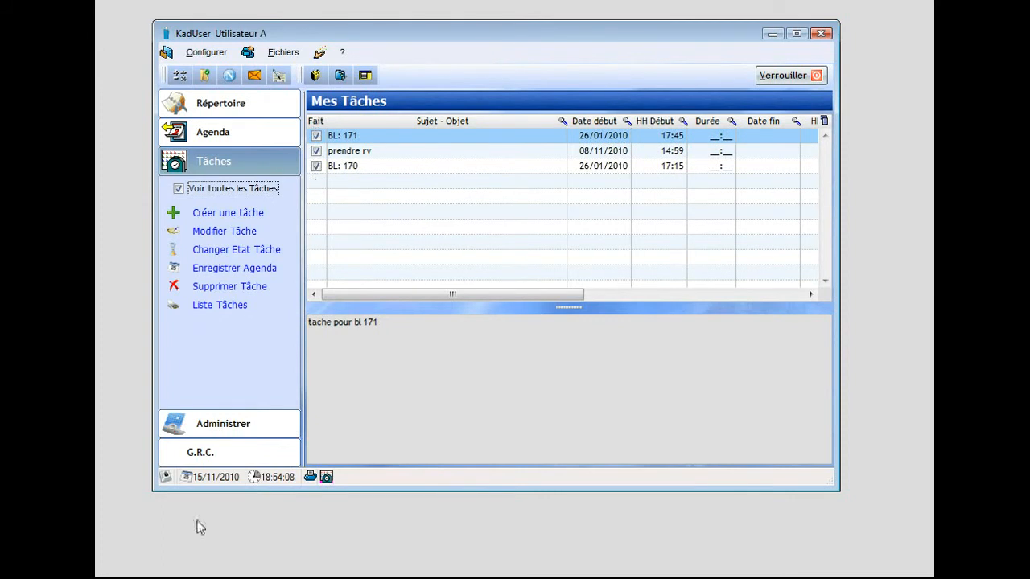
Start a new action in the G.R.C. section and choose Kadinfo Sarl as its client
{"action": "left_click", "coordinate": [208, 457]}
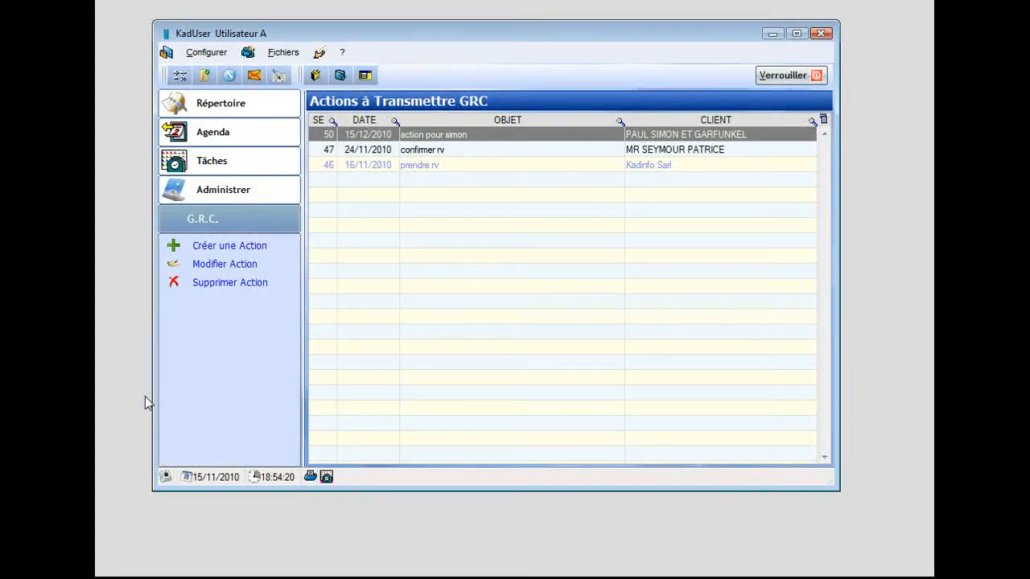
{"action": "left_click", "coordinate": [229, 246]}
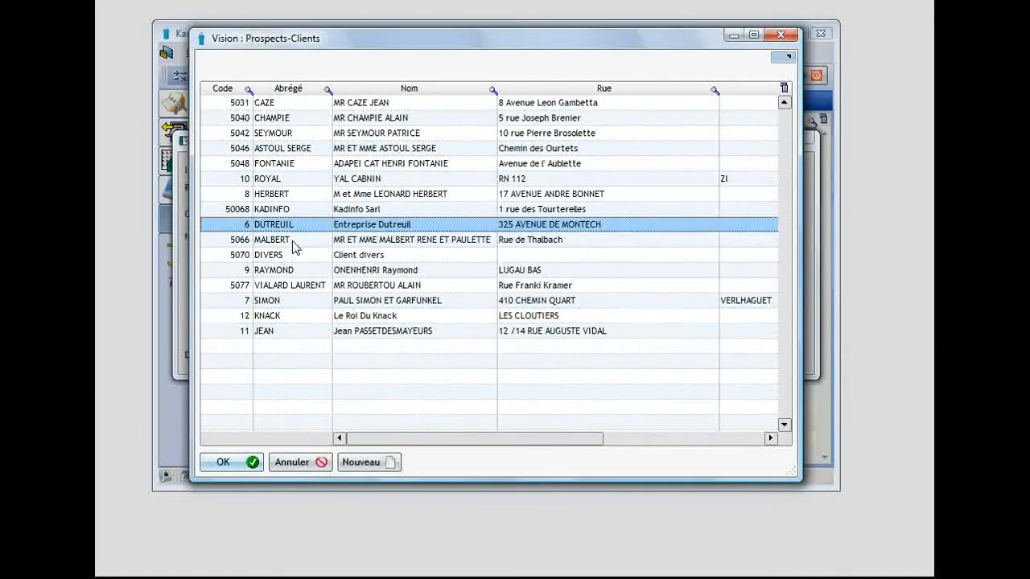
{"action": "double_click", "coordinate": [289, 209]}
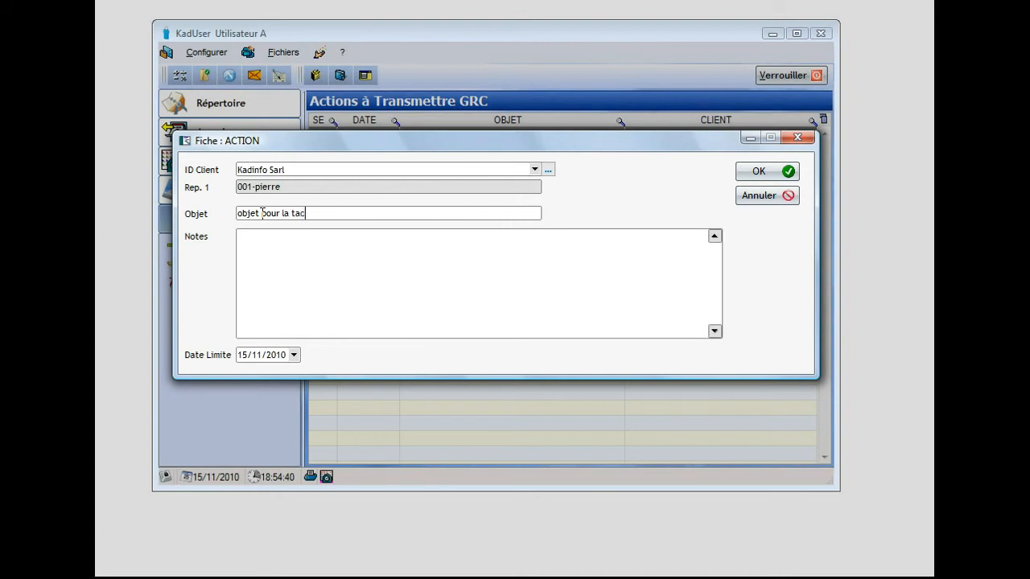
Save the action with object "objet pour la tache", four lines of filler notes starting "ddfvvfvfdvdf" and deadline 30/11/2010, and select it in the list
{"action": "left_click", "coordinate": [256, 230]}
{"action": "type", "text": "ddfvvfvfdvdf"}
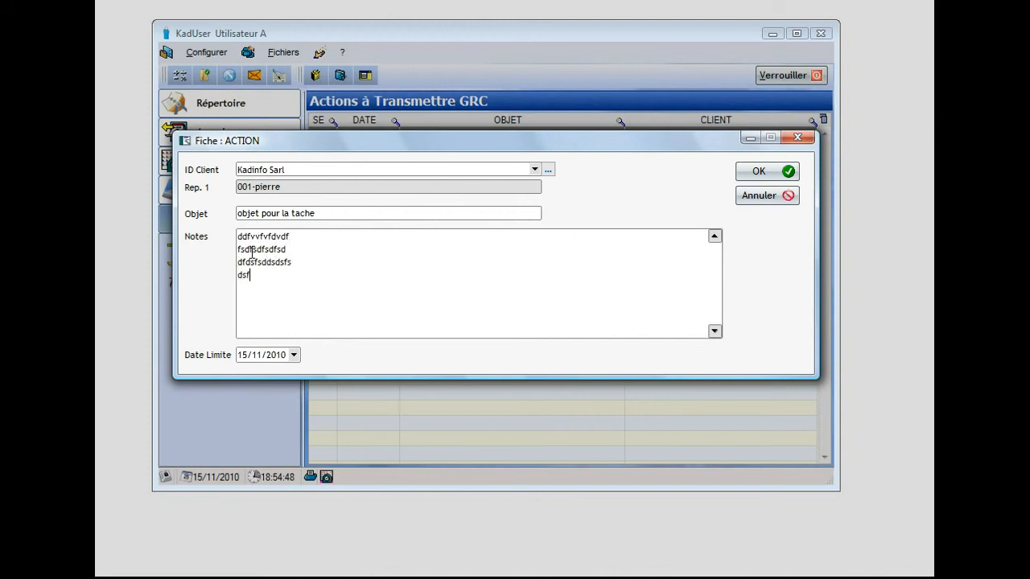
{"action": "left_click", "coordinate": [294, 354]}
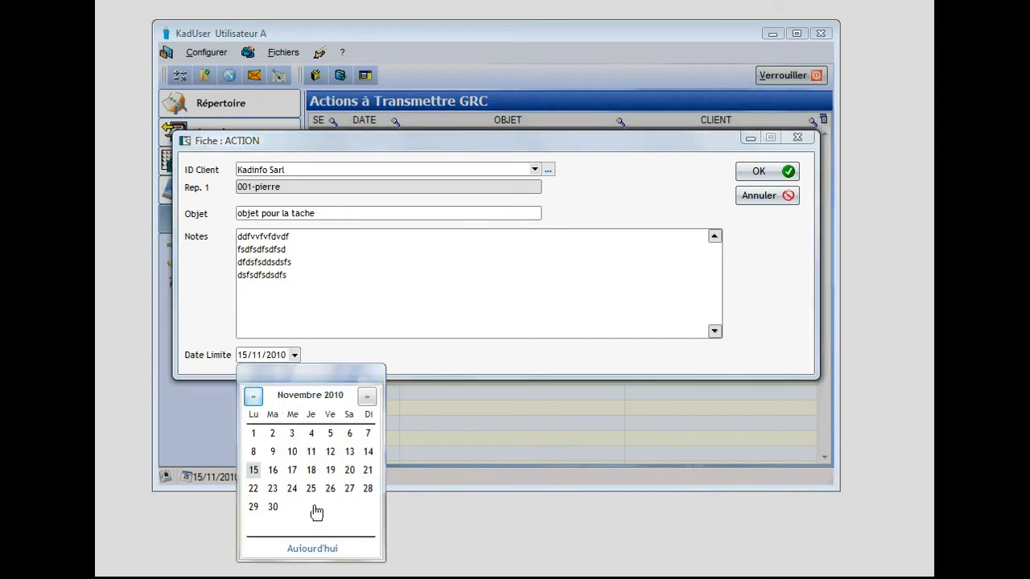
{"action": "left_click", "coordinate": [273, 506]}
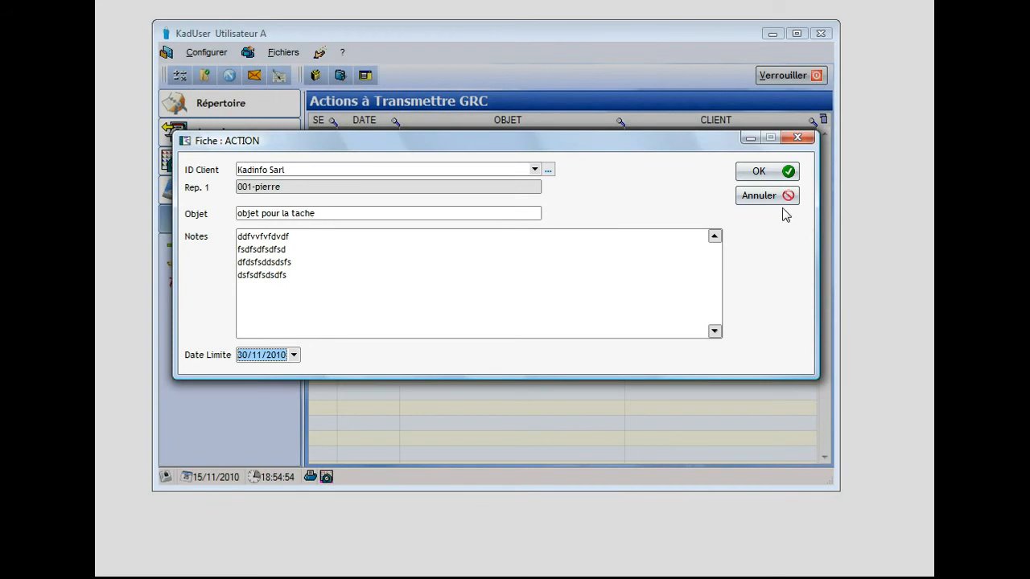
{"action": "left_click", "coordinate": [762, 172]}
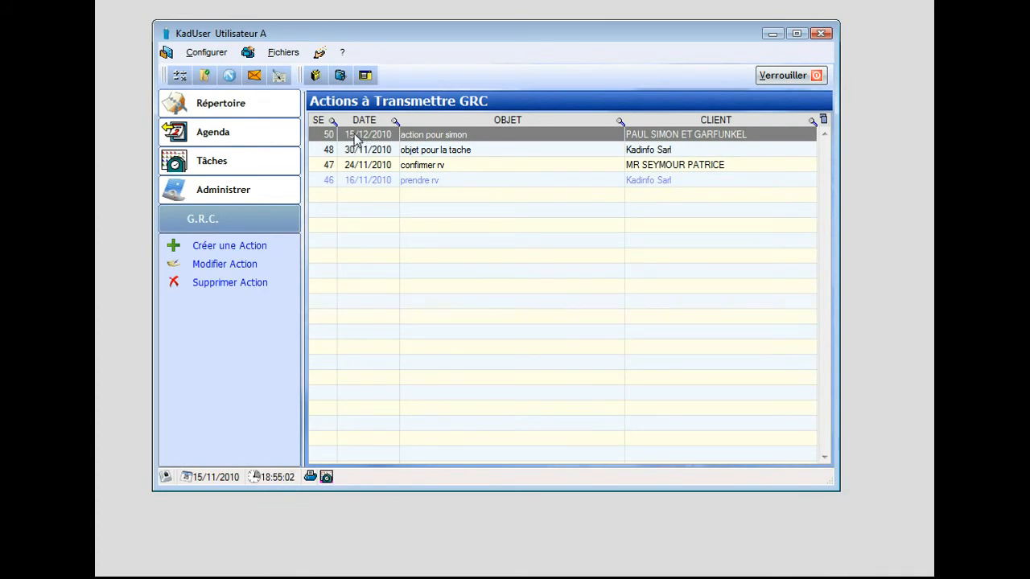
{"action": "left_click", "coordinate": [636, 151]}
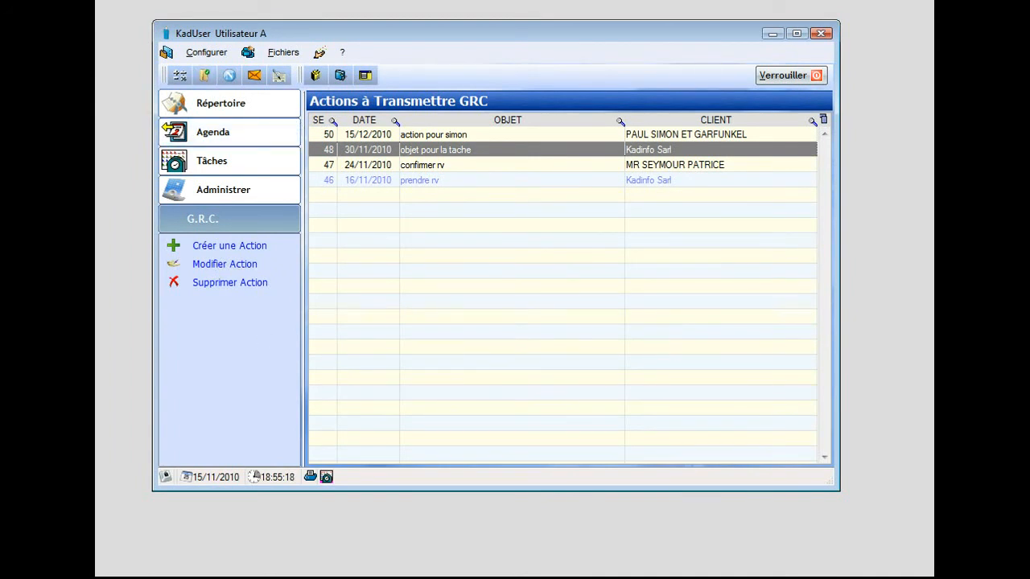
Return to the Répertoire section and close the program
{"action": "left_click", "coordinate": [207, 104]}
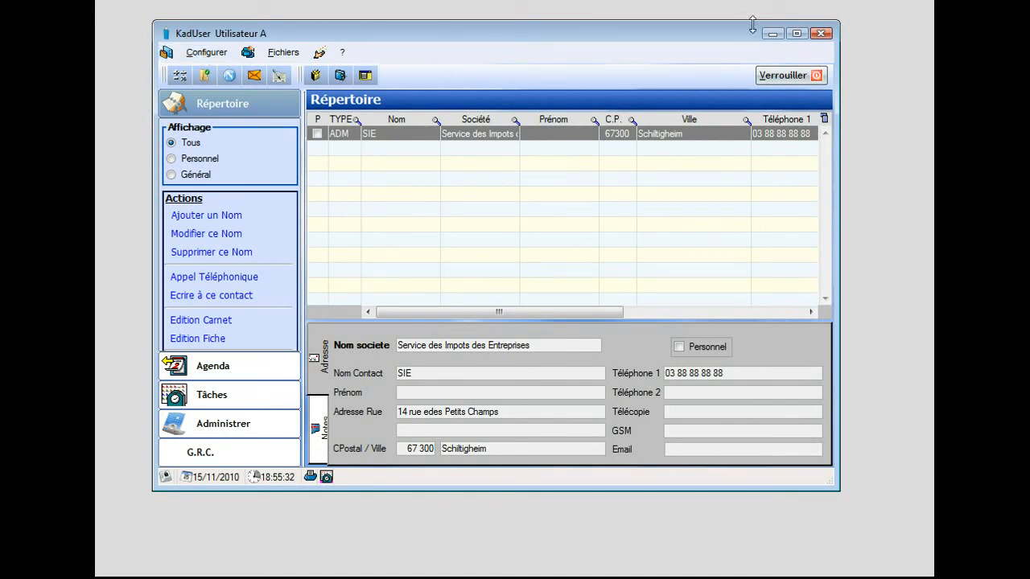
{"action": "left_click", "coordinate": [820, 35]}
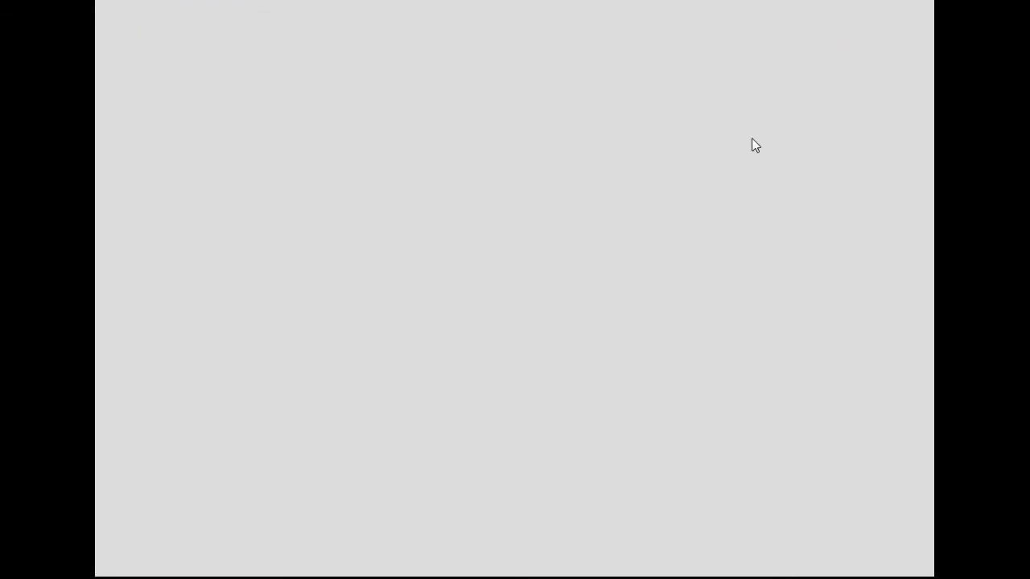